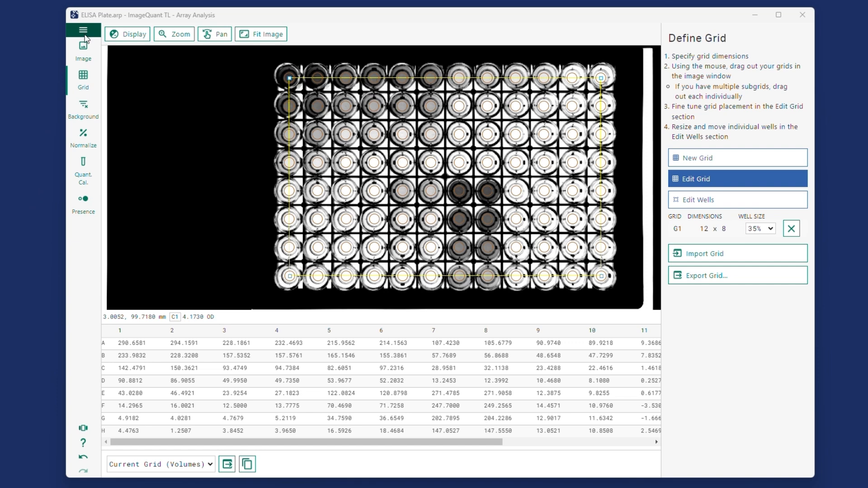
{"action": "left_click", "coordinate": [83, 30]}
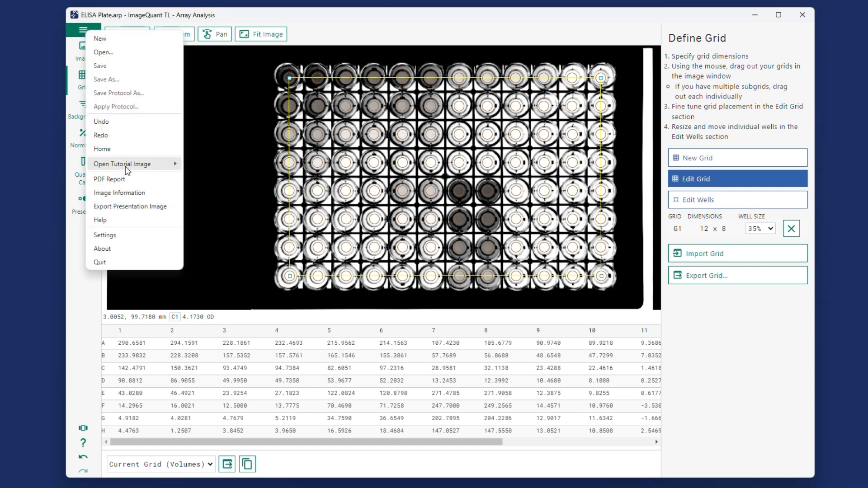
{"action": "mouse_move", "coordinate": [127, 170]}
{"action": "left_click", "coordinate": [18, 166]}
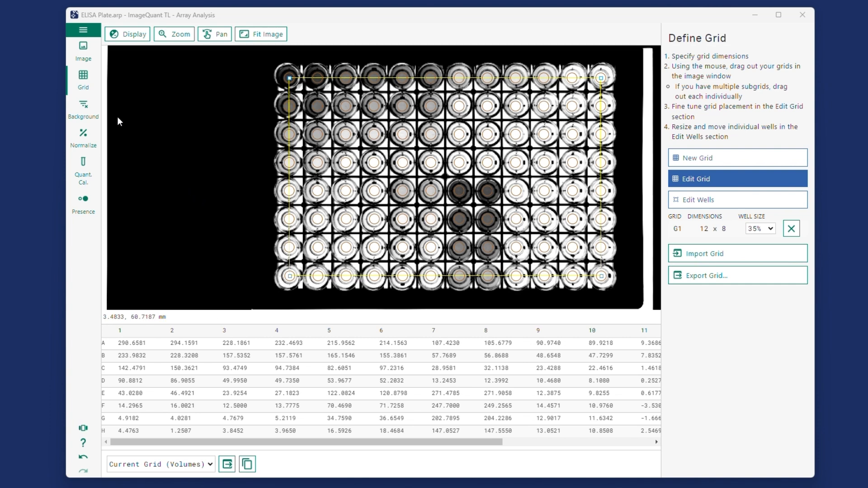
Step: Review the plate's image setup, including its signal and background interpretation
{"action": "left_click", "coordinate": [84, 49]}
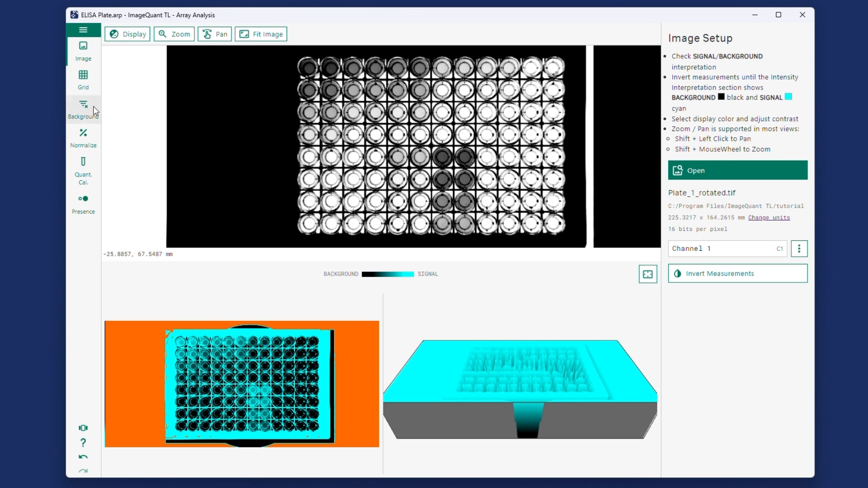
Step: Fine-tune the 12 x 8 grid's corner over well H12 and set the well size to 30%
{"action": "left_click", "coordinate": [75, 77]}
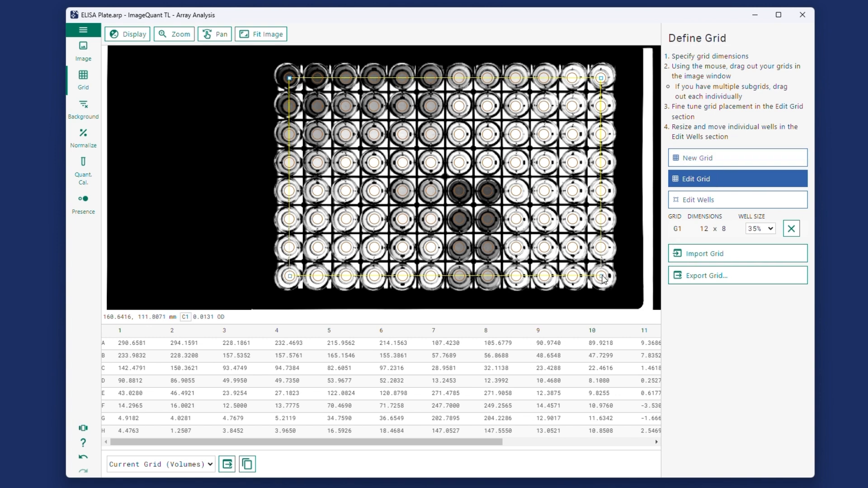
{"action": "mouse_move", "coordinate": [604, 278]}
{"action": "left_mouse_down"}
{"action": "mouse_move", "coordinate": [557, 267]}
{"action": "mouse_move", "coordinate": [613, 286]}
{"action": "mouse_move", "coordinate": [604, 279]}
{"action": "left_mouse_up"}
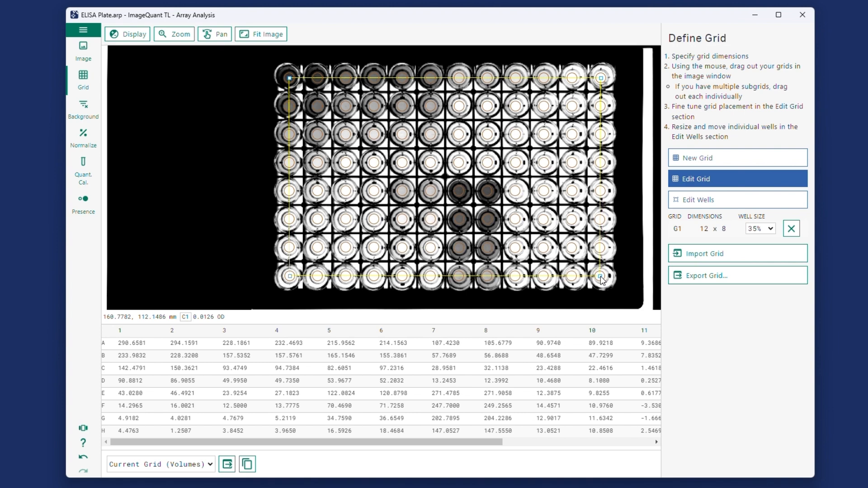
{"action": "left_click_drag", "start_coordinate": [603, 277], "coordinate": [601, 276]}
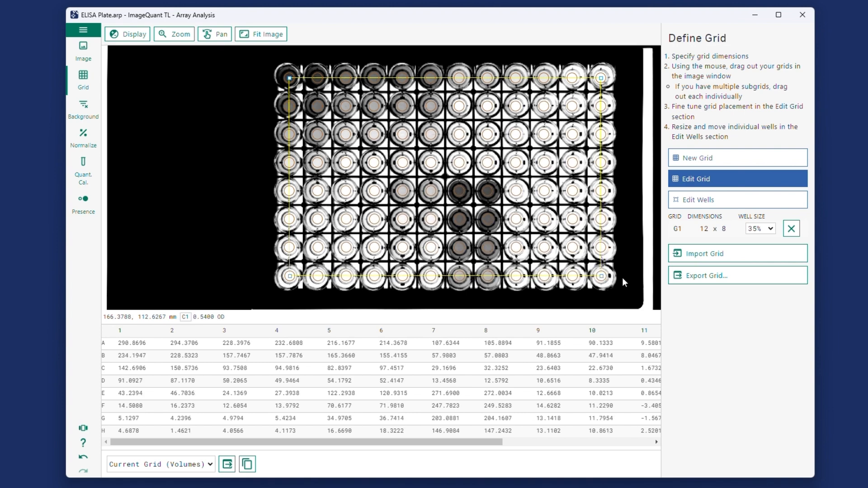
{"action": "left_click", "coordinate": [770, 229]}
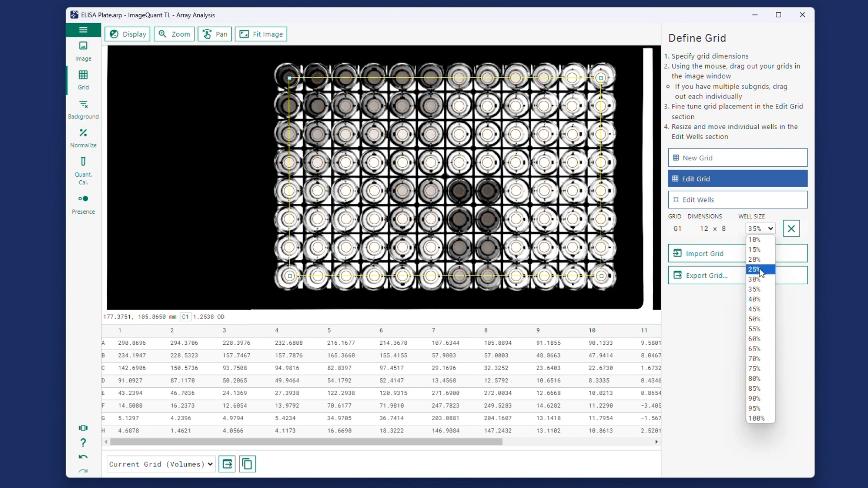
{"action": "left_click", "coordinate": [757, 289]}
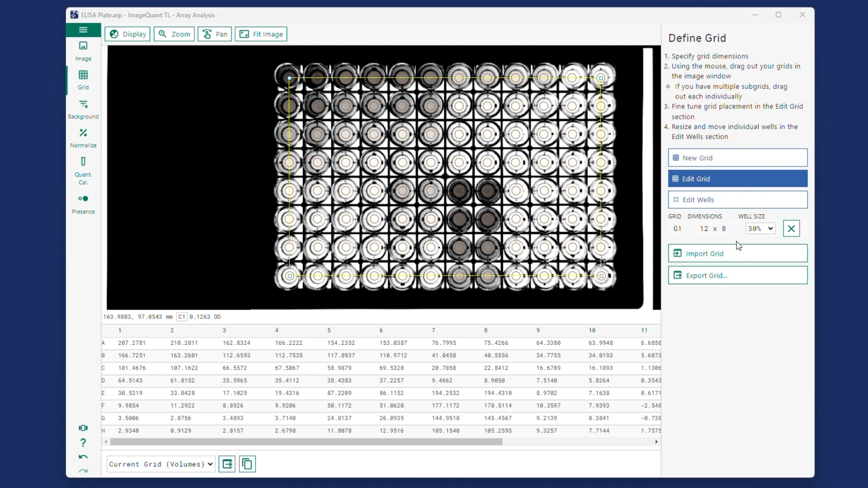
Step: Switch the grid to individual well editing and check the available well shapes
{"action": "left_click", "coordinate": [739, 203]}
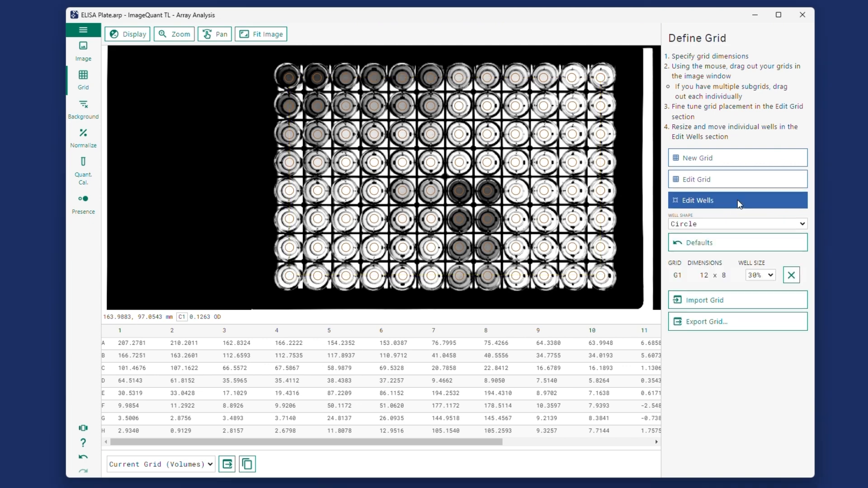
{"action": "left_click", "coordinate": [733, 226]}
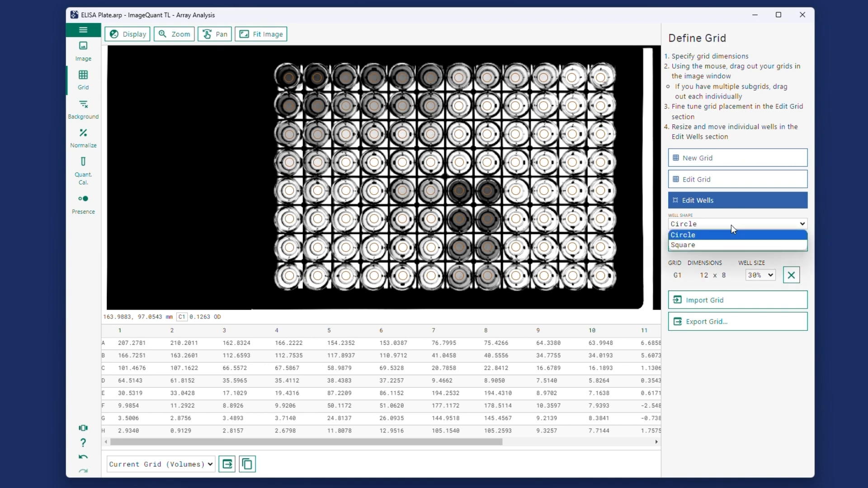
{"action": "left_click", "coordinate": [729, 376]}
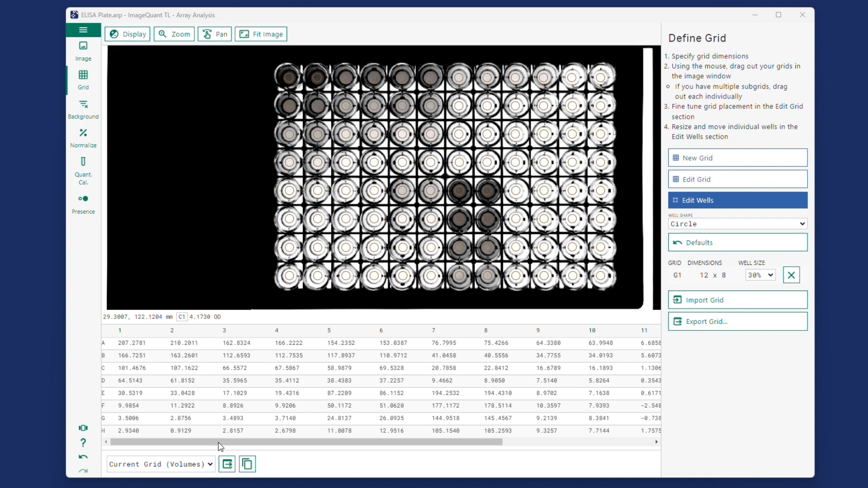
Step: View the measurement table for Selected Wells and then for All Wells
{"action": "mouse_move", "coordinate": [220, 447]}
{"action": "left_mouse_down"}
{"action": "mouse_move", "coordinate": [370, 446]}
{"action": "mouse_move", "coordinate": [250, 433]}
{"action": "mouse_move", "coordinate": [205, 447]}
{"action": "left_mouse_up"}
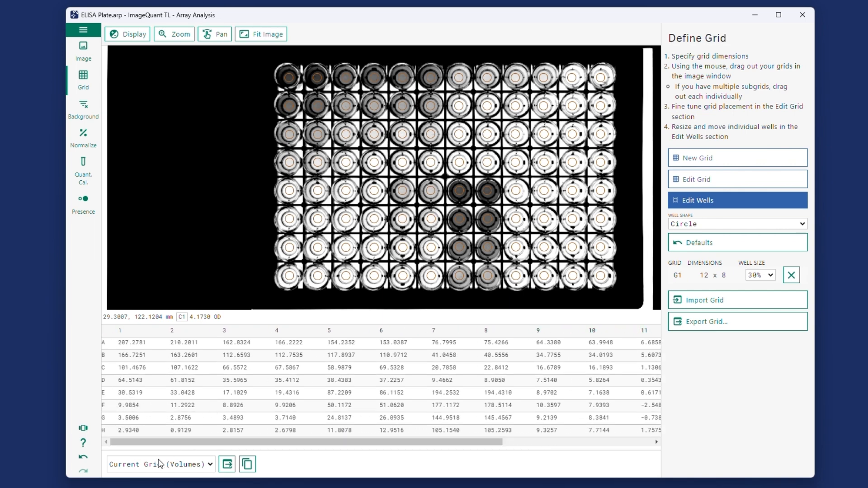
{"action": "left_click", "coordinate": [213, 466]}
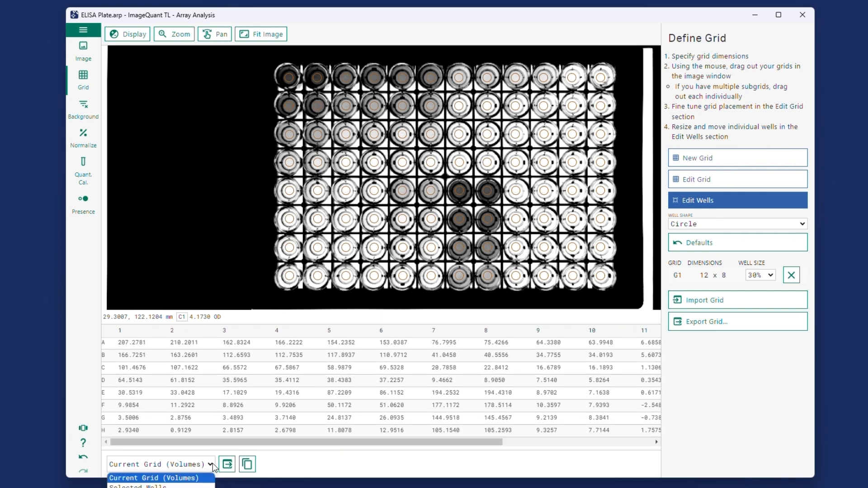
{"action": "left_click", "coordinate": [204, 486]}
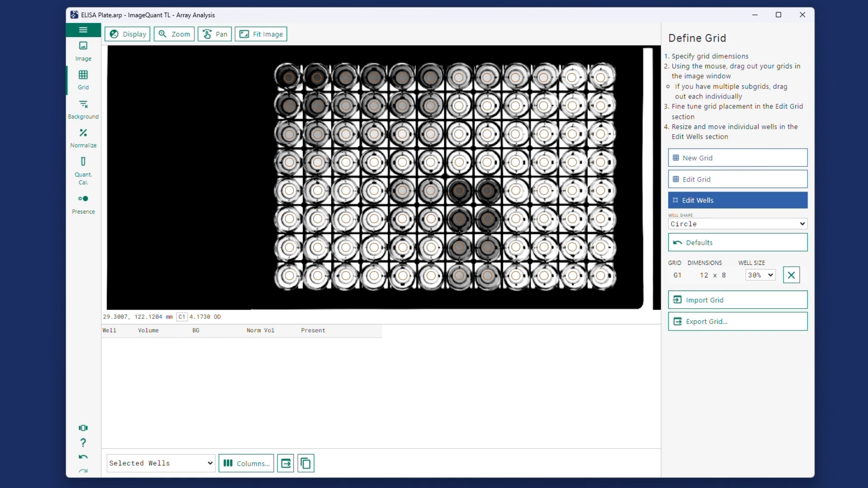
{"action": "left_click", "coordinate": [213, 465]}
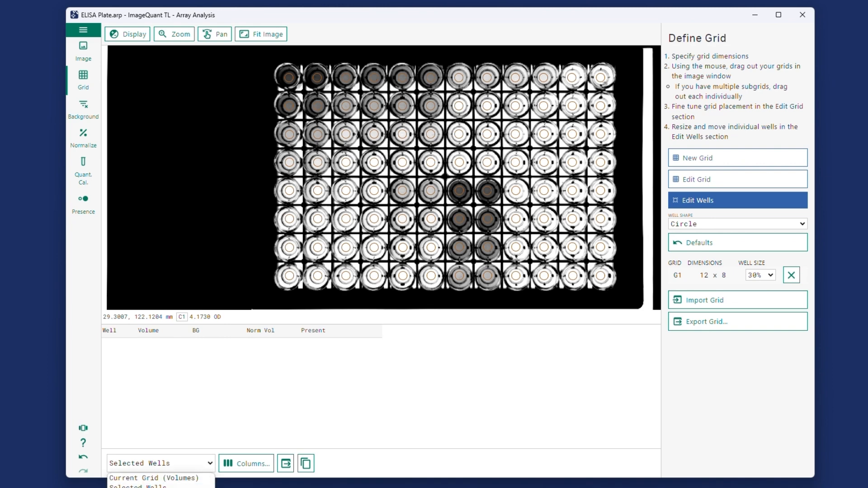
{"action": "left_click", "coordinate": [201, 485]}
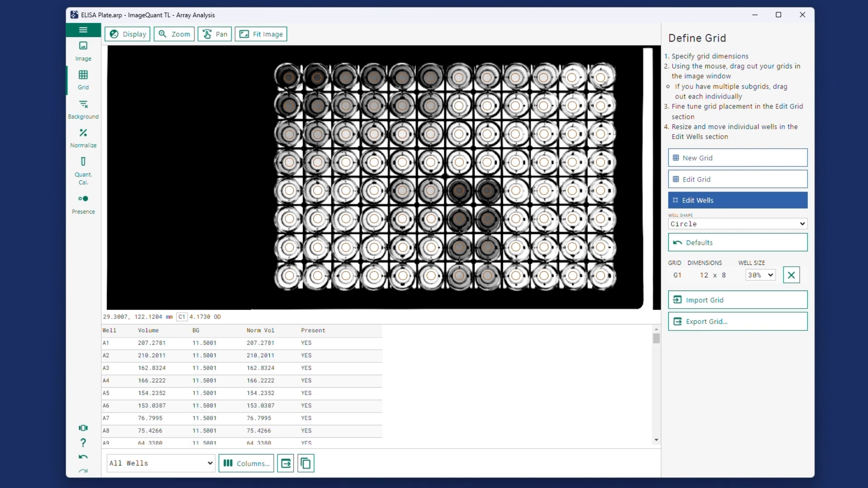
Step: Return the measurement table to Current Grid (Volumes) and copy it to the clipboard
{"action": "left_click", "coordinate": [211, 466]}
{"action": "left_click", "coordinate": [204, 479]}
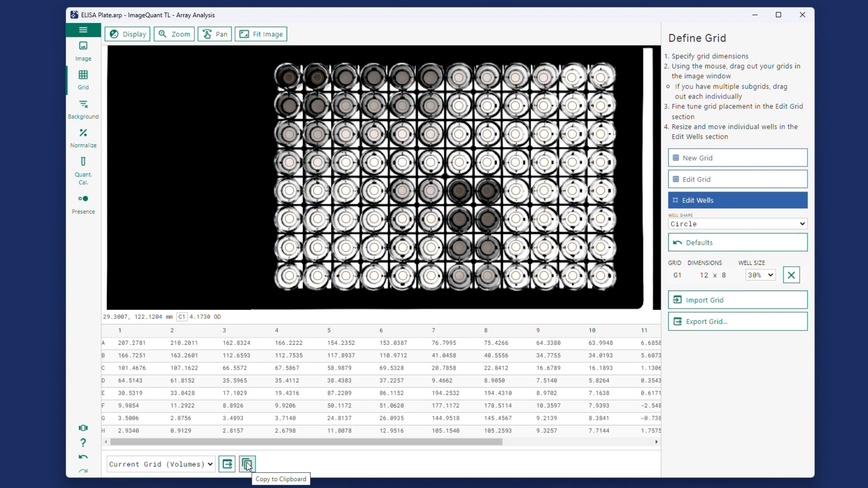
{"action": "left_click", "coordinate": [247, 464]}
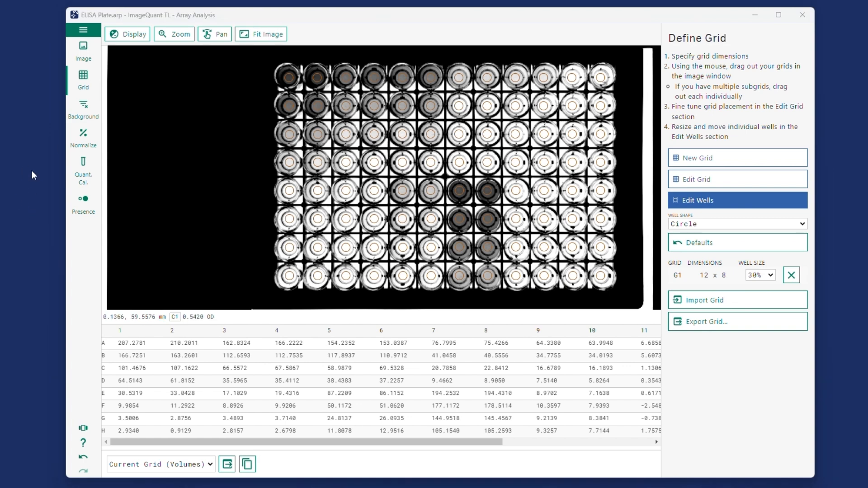
Step: Choose Negative Control as the method for subtracting background from the well volumes
{"action": "left_click", "coordinate": [91, 97]}
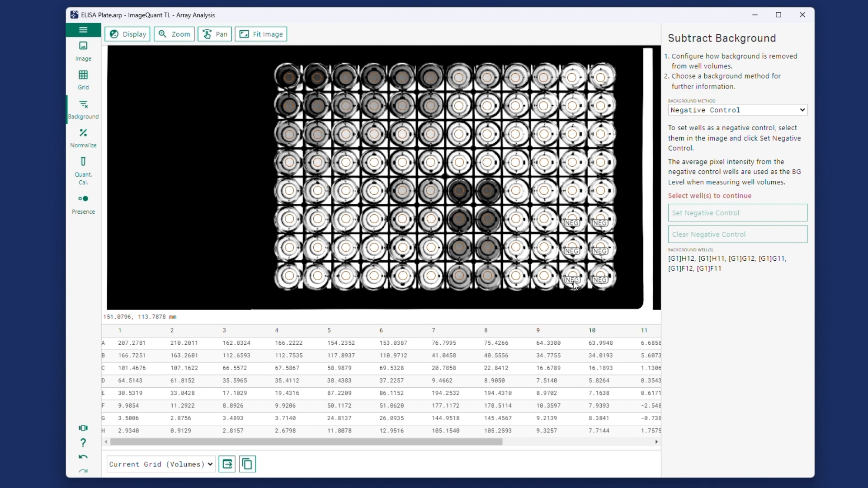
{"action": "left_click", "coordinate": [760, 111]}
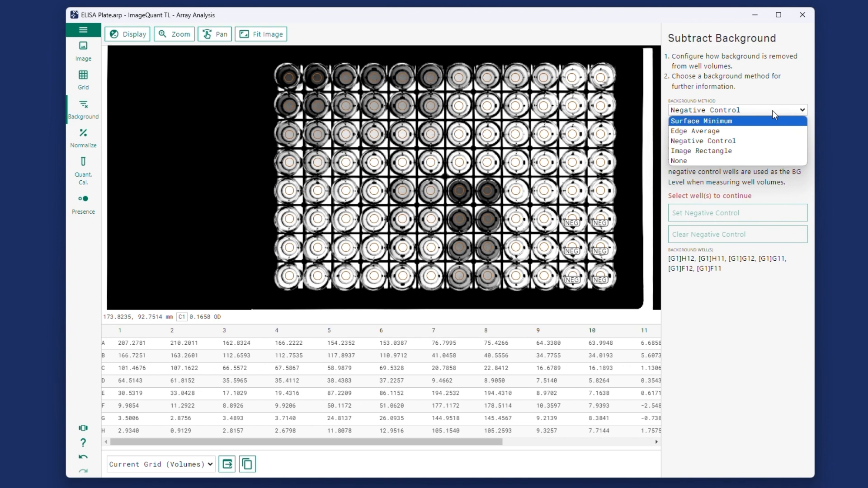
{"action": "left_click", "coordinate": [760, 140]}
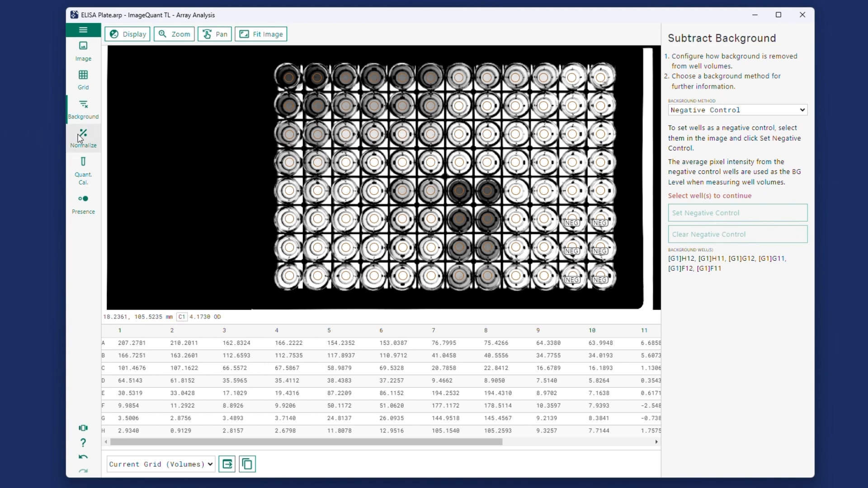
Step: Try normalizing the well volumes with E7 as the reference well, and clear that reference
{"action": "left_click", "coordinate": [80, 138]}
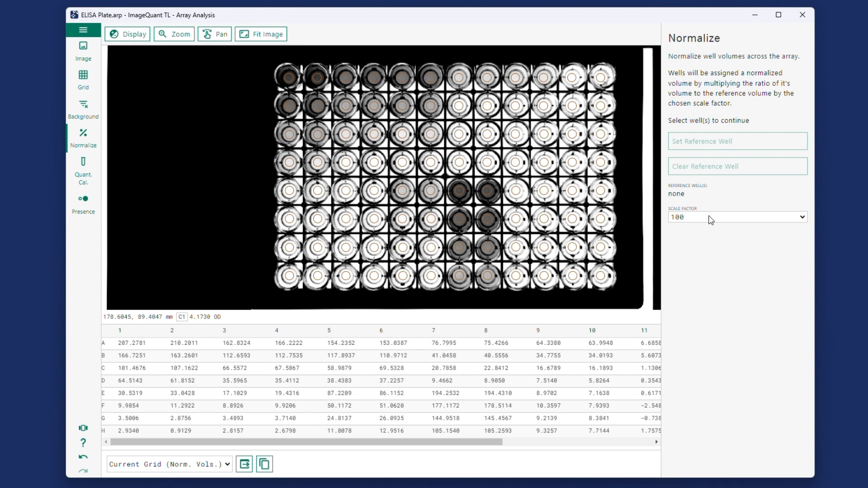
{"action": "left_click", "coordinate": [459, 194]}
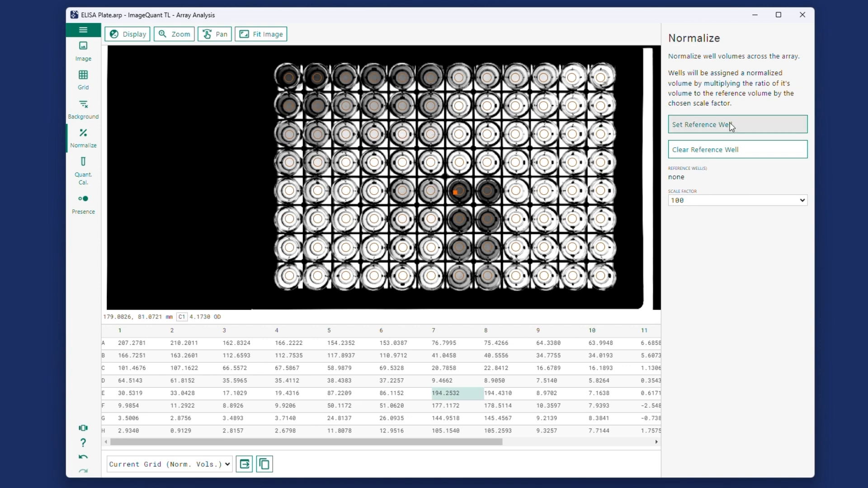
{"action": "left_click", "coordinate": [732, 125]}
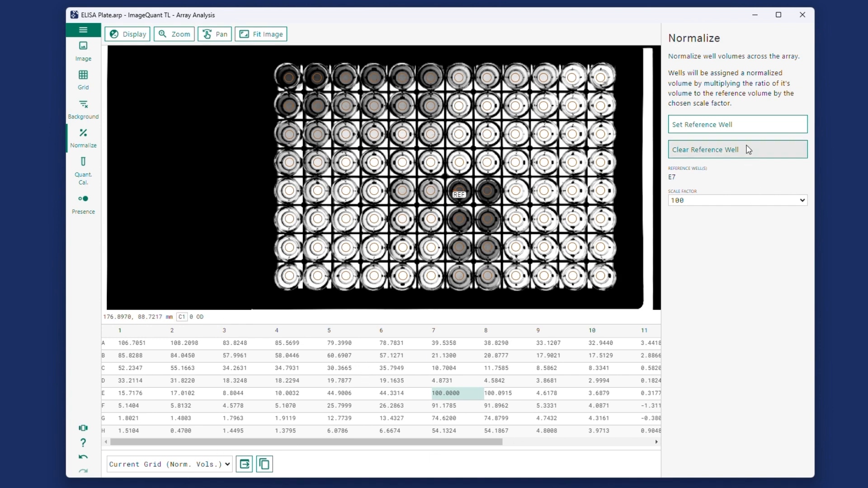
{"action": "left_click", "coordinate": [748, 150]}
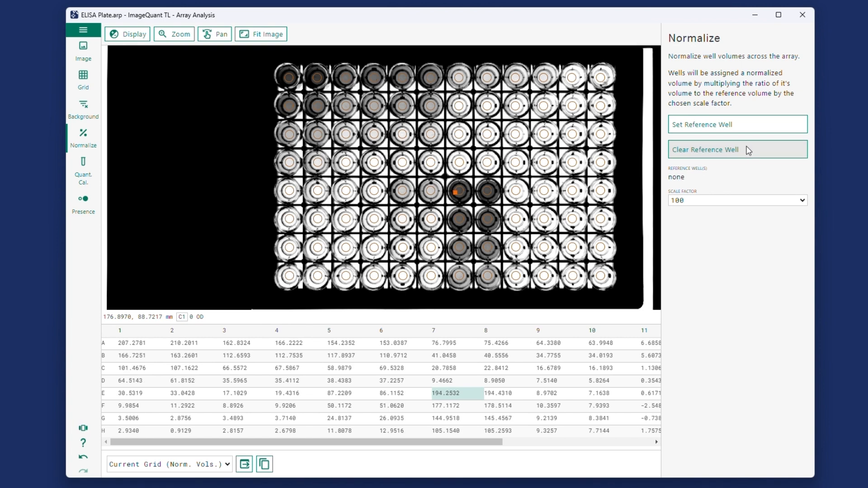
Step: Examine the quantity calibration's known well values, fitted curve with its equation, and the available curve types
{"action": "left_click", "coordinate": [84, 167]}
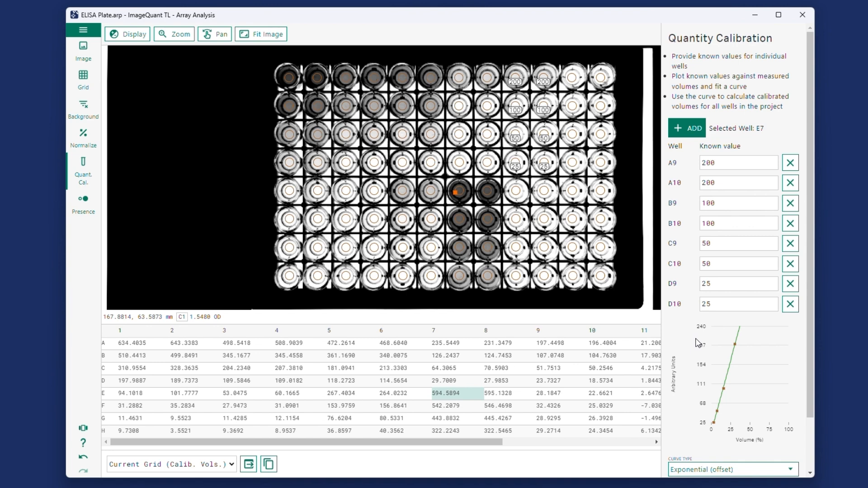
{"action": "scroll", "coordinate": [688, 341], "scroll_direction": "down", "scroll_amount": 1}
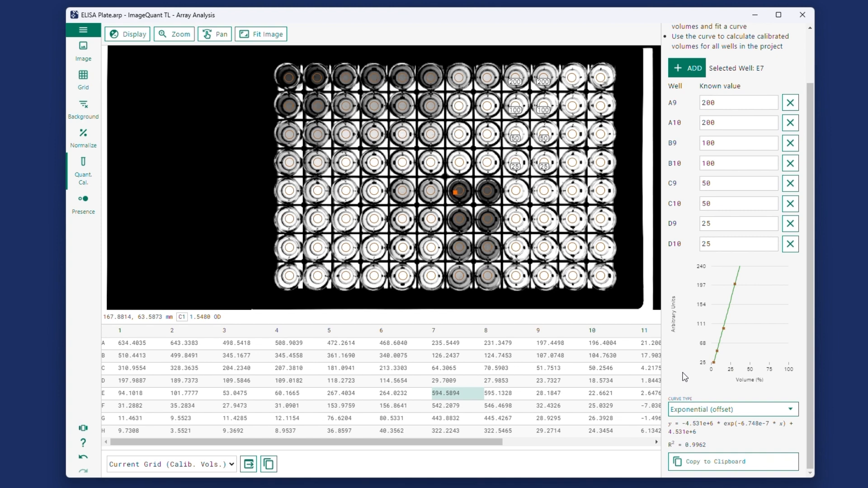
{"action": "left_click", "coordinate": [791, 410]}
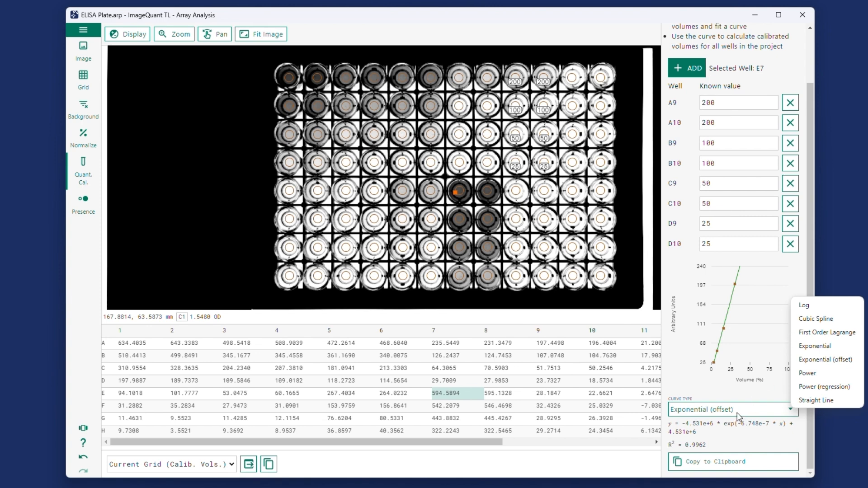
{"action": "left_click", "coordinate": [715, 392]}
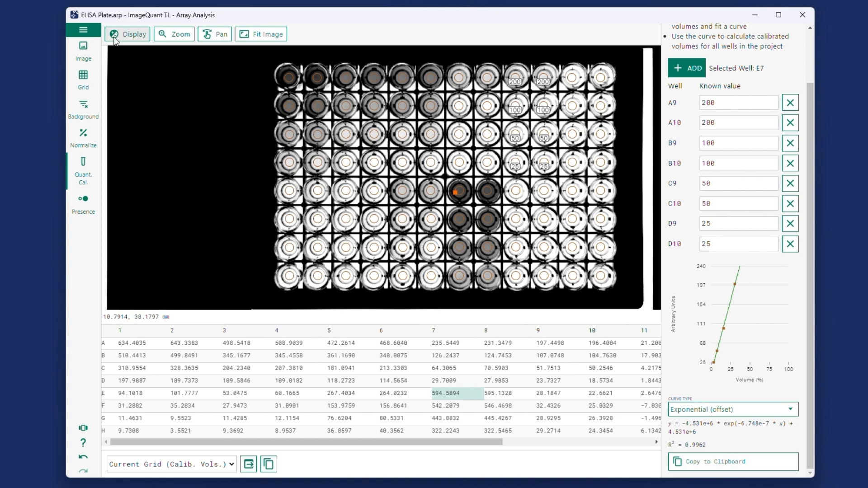
{"action": "left_click", "coordinate": [82, 31]}
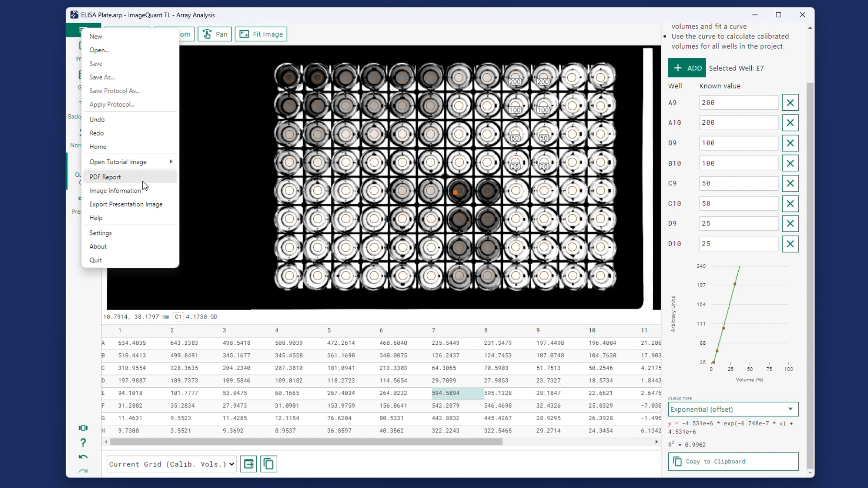
{"action": "left_click", "coordinate": [25, 211]}
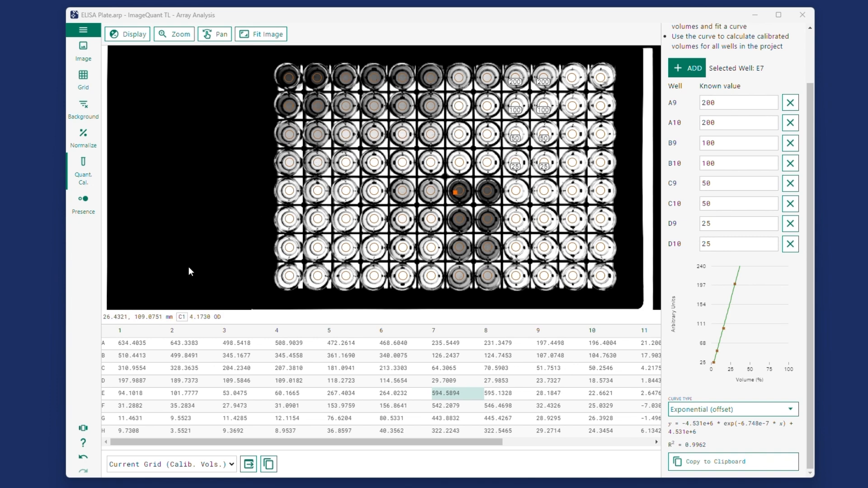
Step: Raise the presence flagging threshold for the wells to 6.286
{"action": "left_click", "coordinate": [83, 202]}
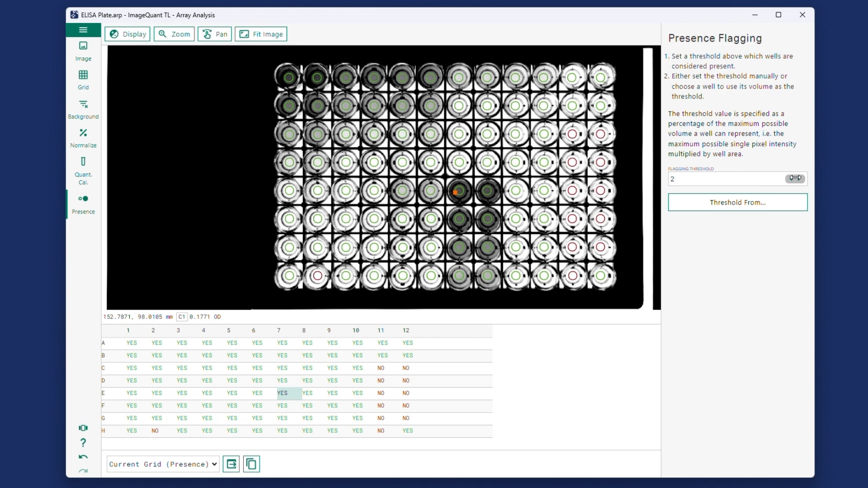
{"action": "left_click_drag", "start_coordinate": [796, 179], "coordinate": [788, 178]}
{"action": "left_click_drag", "start_coordinate": [787, 178], "coordinate": [867, 178]}
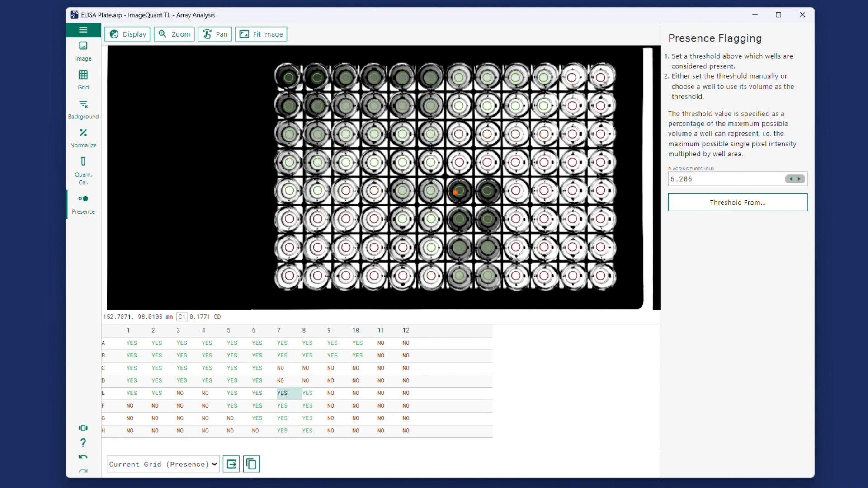